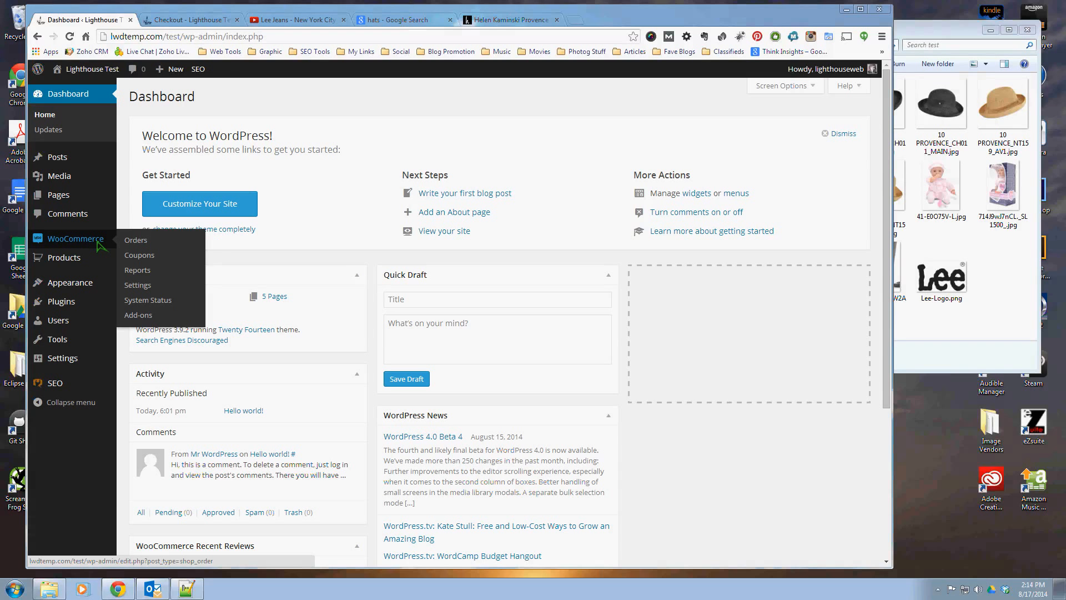
# - Go to the WooCommerce Orders page, which lists order #21 for $80.00 paid by cheque
pyautogui.click(138, 241)
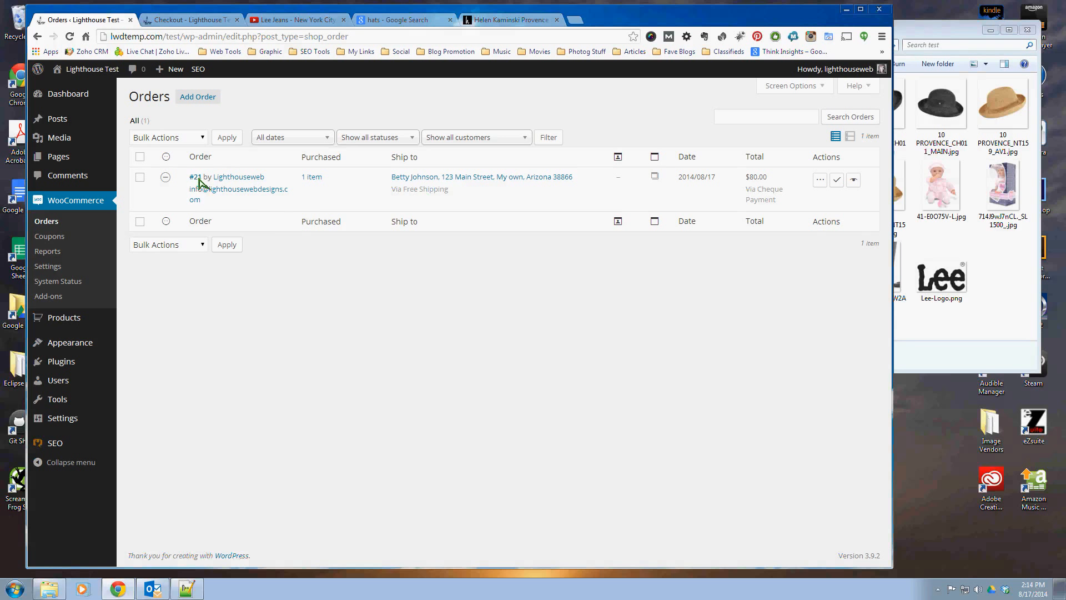
pyautogui.moveTo(195, 180)
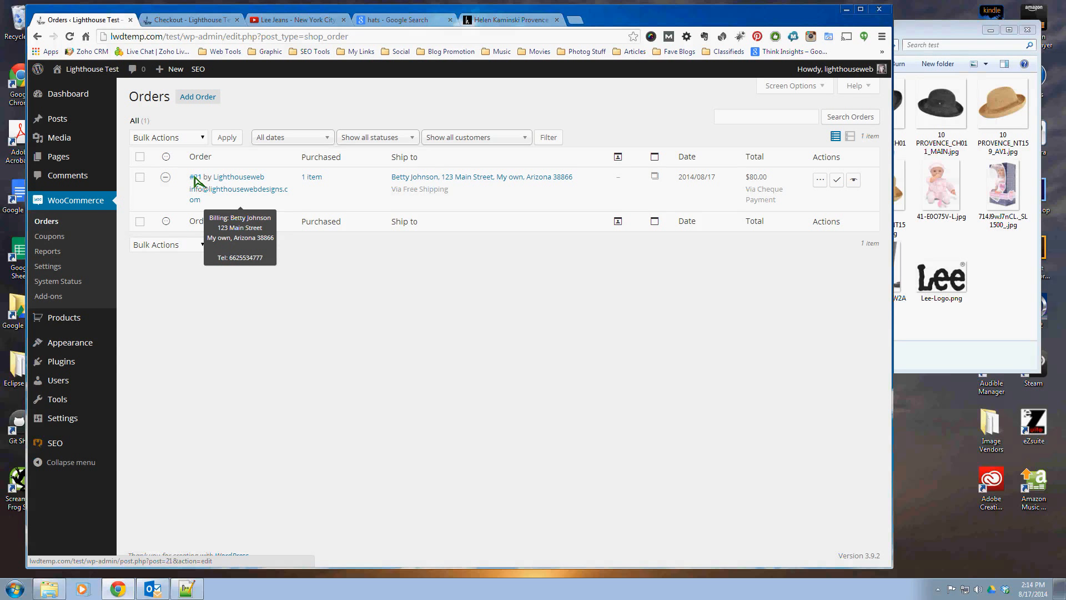
# - Open order #21 to view its on-hold status and BLK234 Variable Hat (Black) item
pyautogui.click(195, 179)
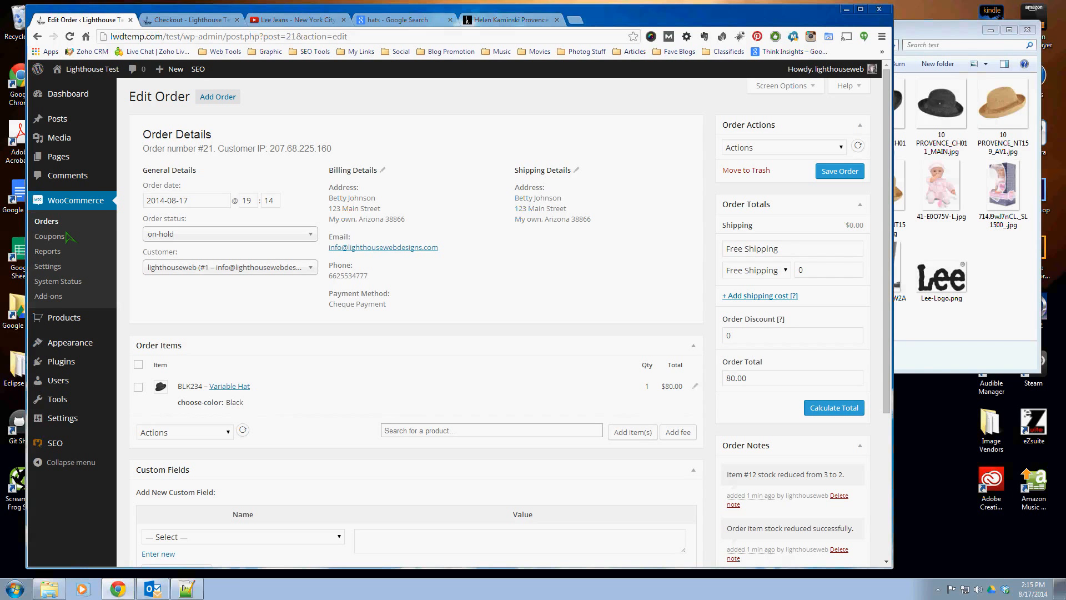
# - Go to the Processing order email settings under WooCommerce Settings > Emails
pyautogui.click(48, 267)
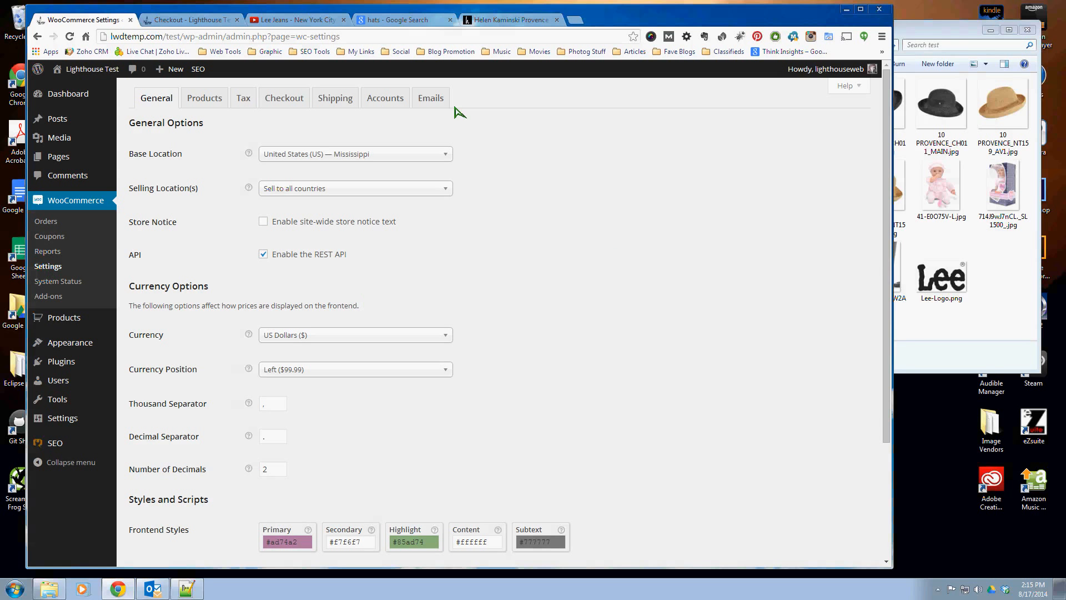
pyautogui.click(430, 100)
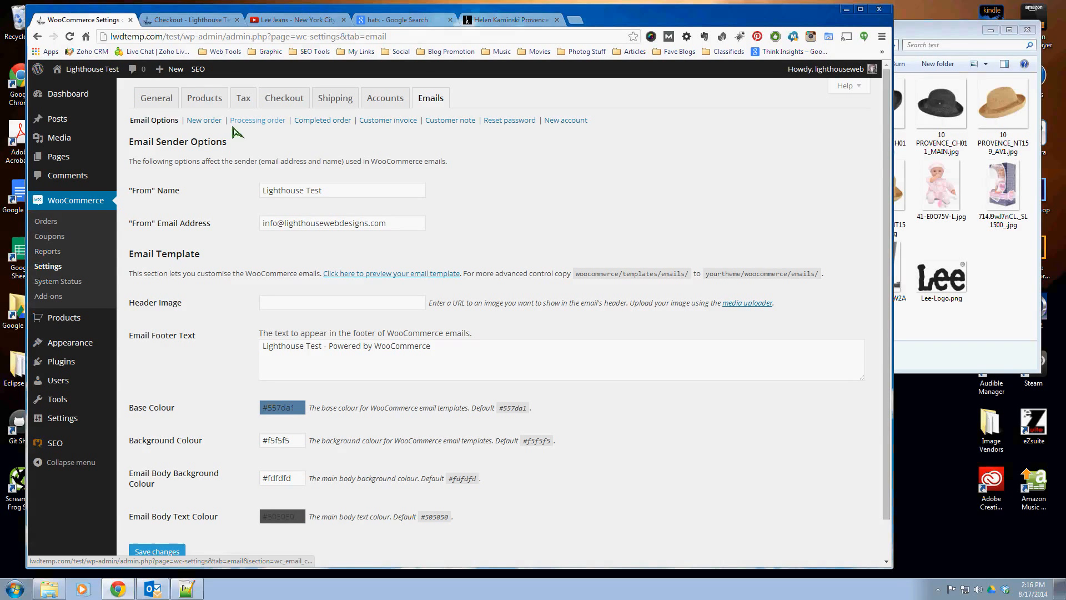
pyautogui.click(264, 123)
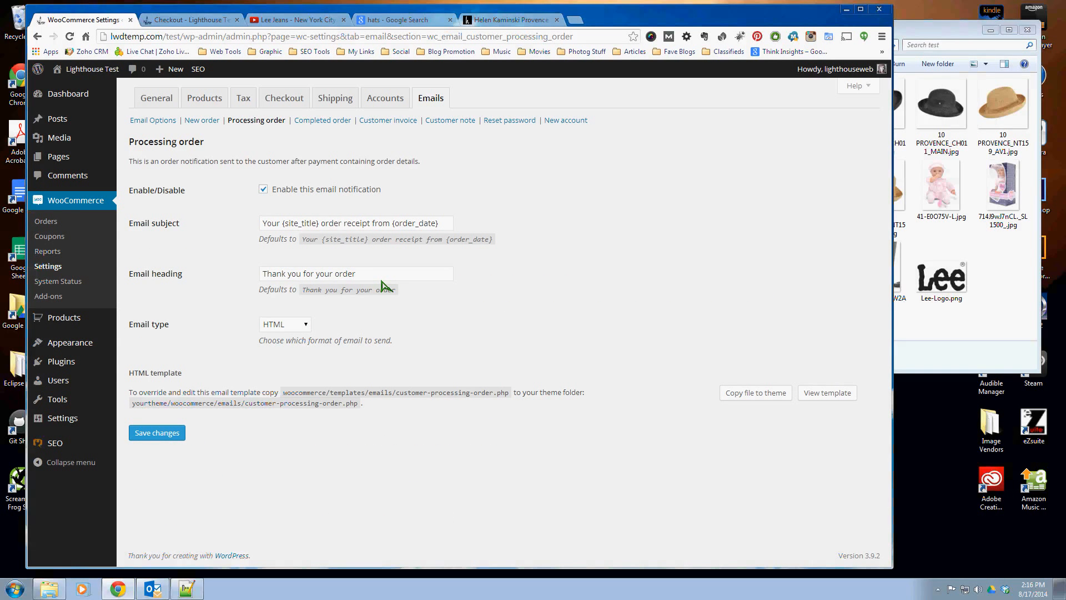
# - Copy the processing order template to yourtheme/woocommerce/emails/customer-processing-order.php, reviewing its code
pyautogui.moveTo(381, 281); pyautogui.dragTo(262, 285)
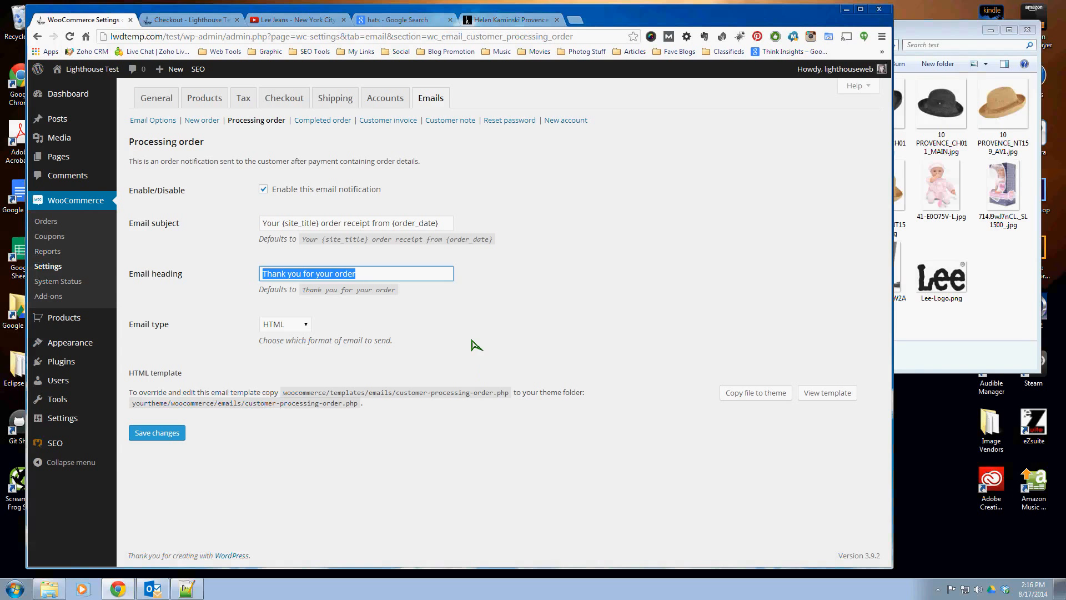
pyautogui.click(454, 298)
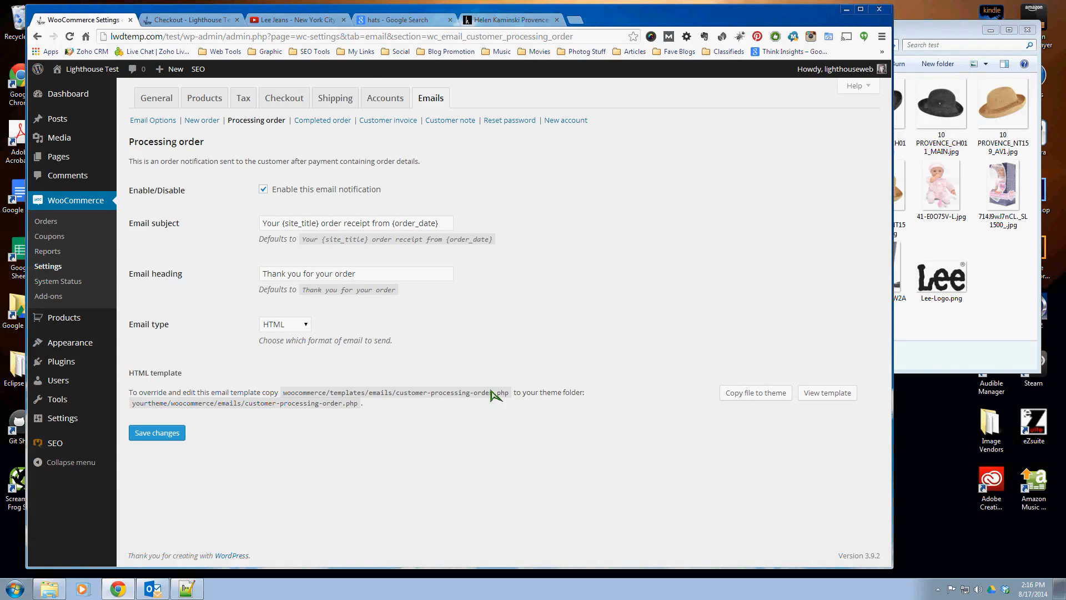
pyautogui.click(845, 395)
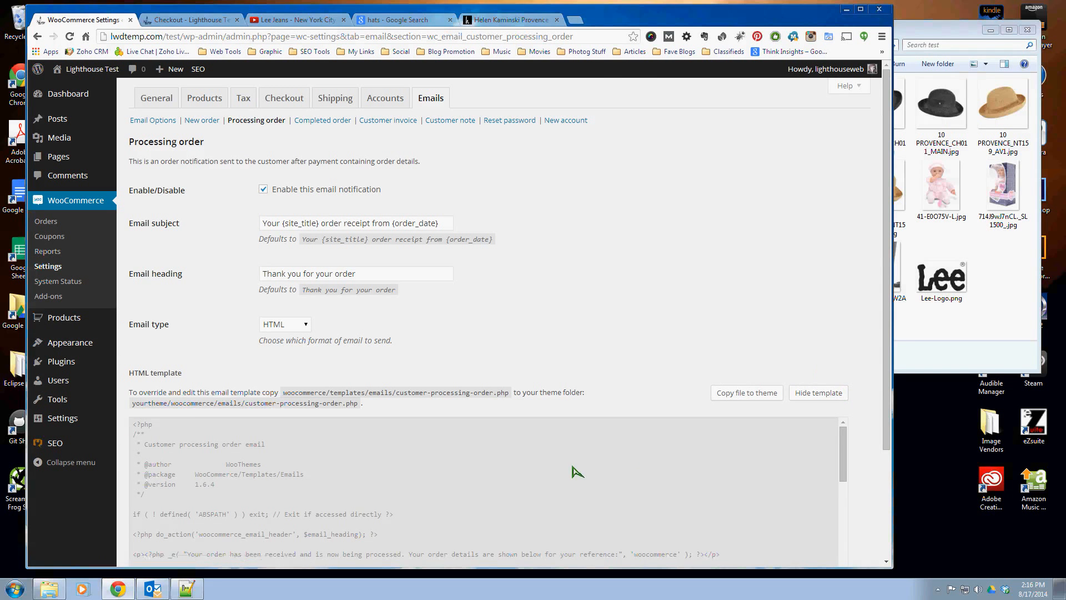
pyautogui.scroll(-3, 576, 468)
pyautogui.click(749, 394)
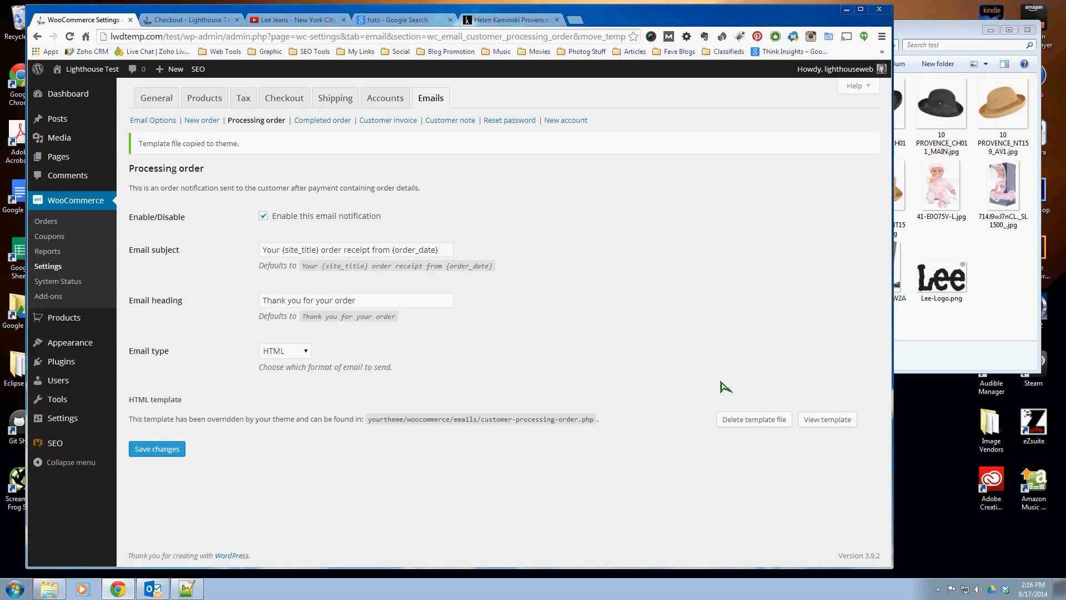
pyautogui.click(838, 420)
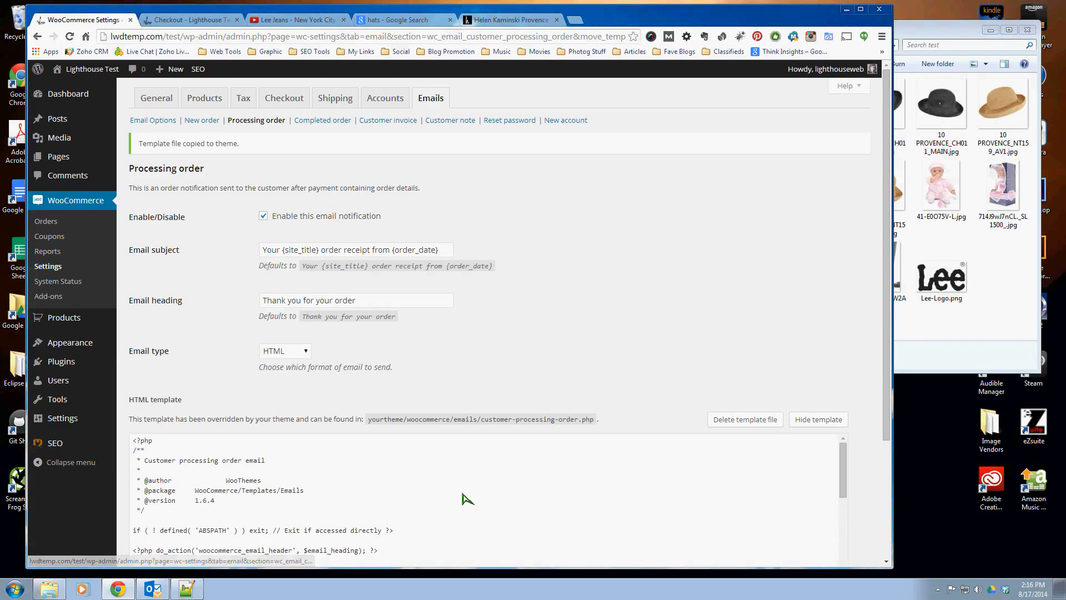
pyautogui.scroll(-3, 465, 498)
pyautogui.scroll(-10, 465, 498)
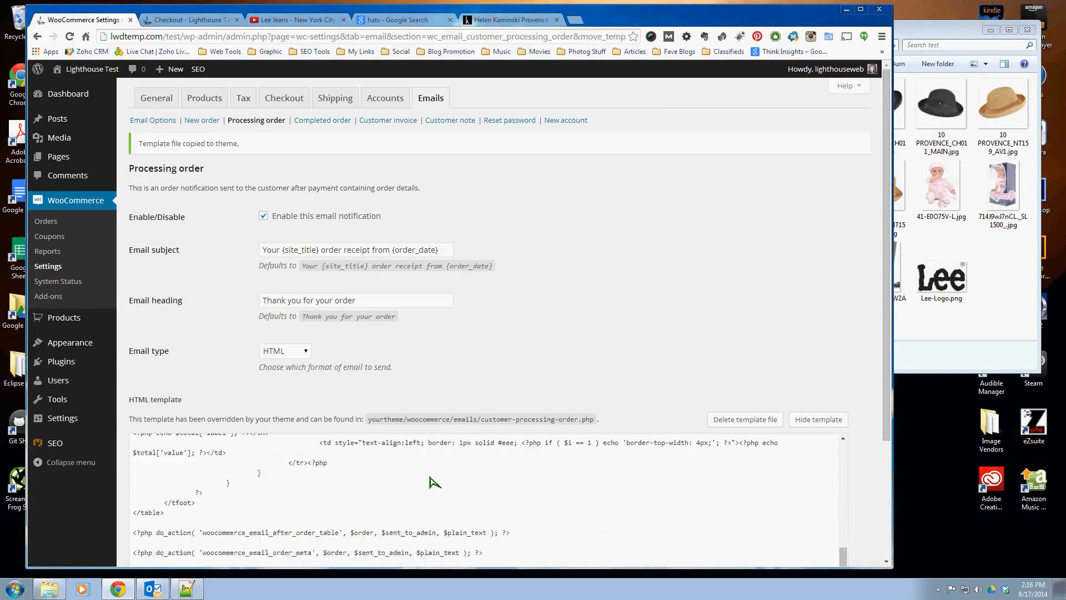
pyautogui.scroll(10, 461, 472)
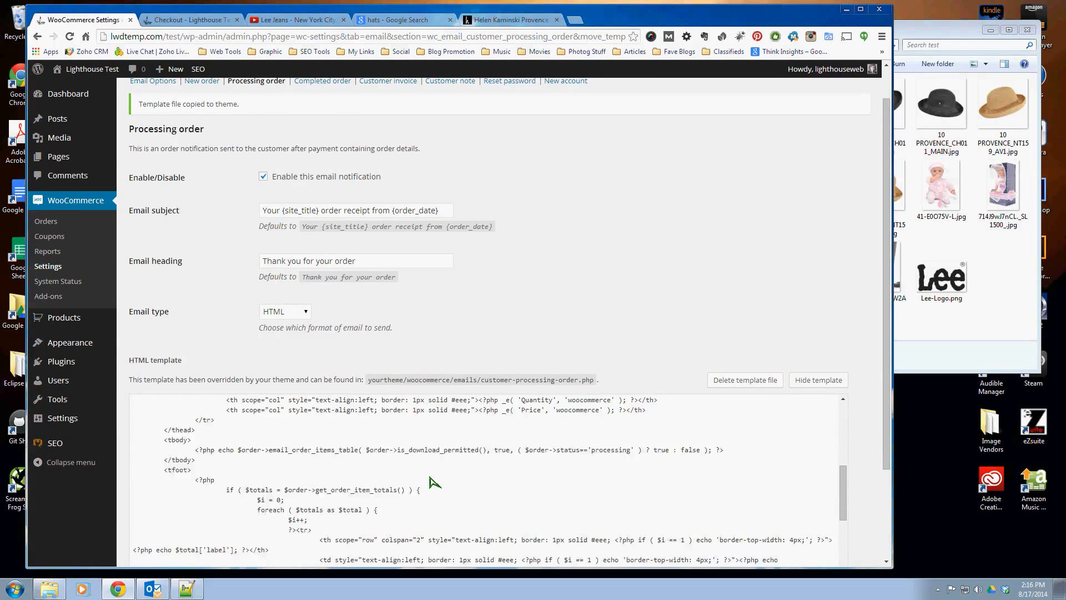
pyautogui.click(814, 420)
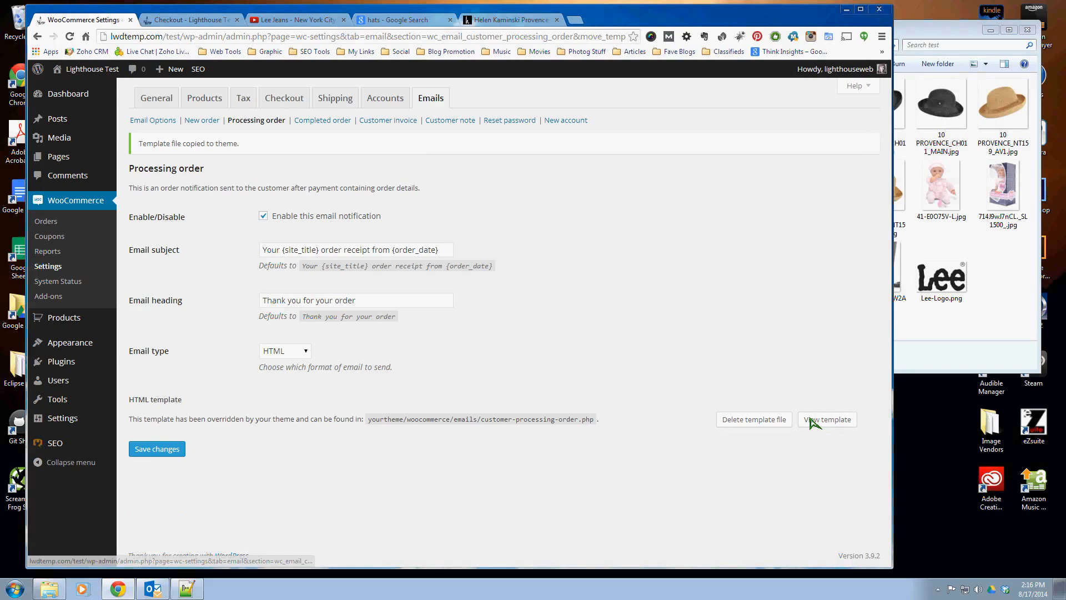
# - Browse the Completed order and Customer invoice emails, finishing on the Customer note email settings
pyautogui.click(311, 119)
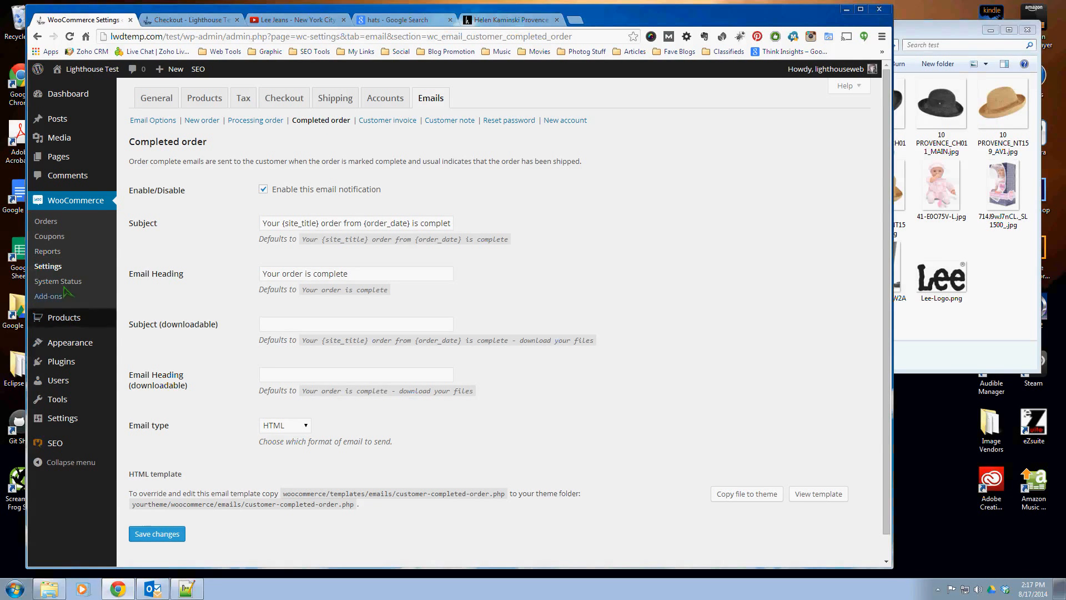
pyautogui.click(391, 120)
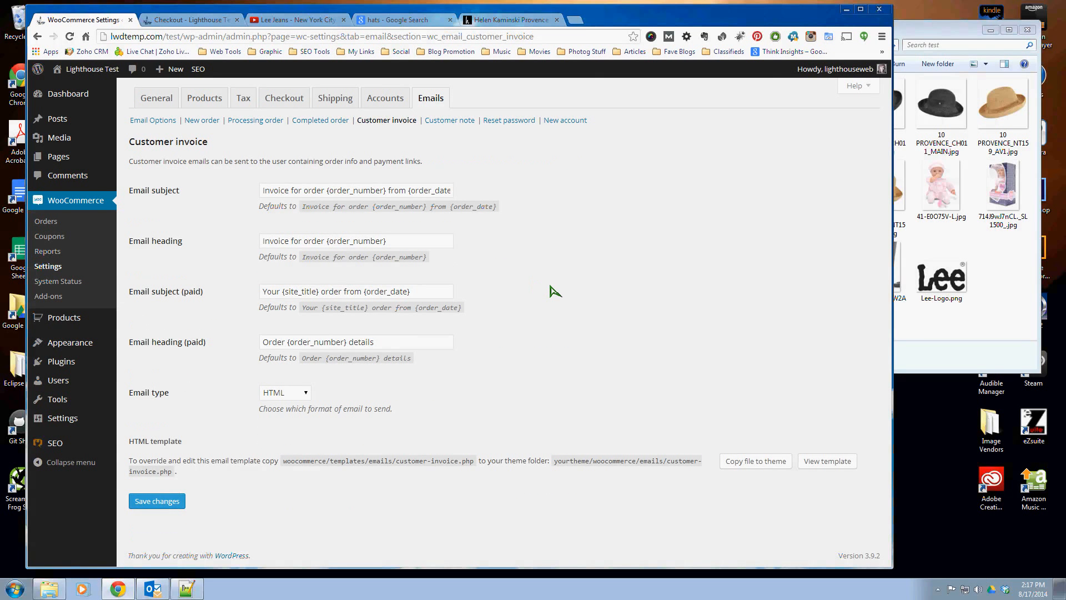
pyautogui.click(451, 121)
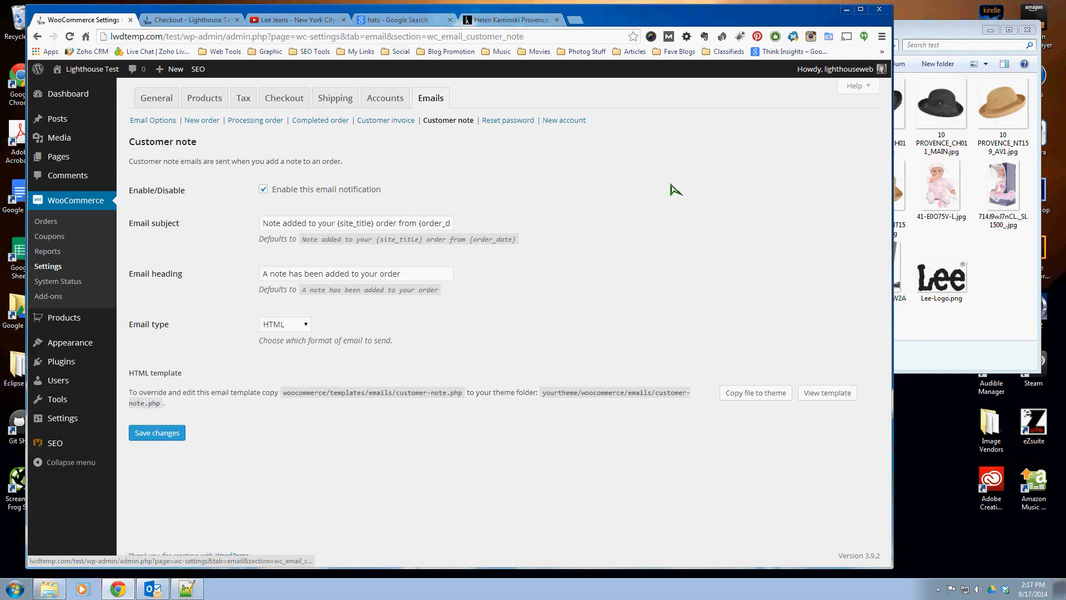
# - Reopen order #21 from the Orders list and scroll down to its Order Notes
pyautogui.click(41, 225)
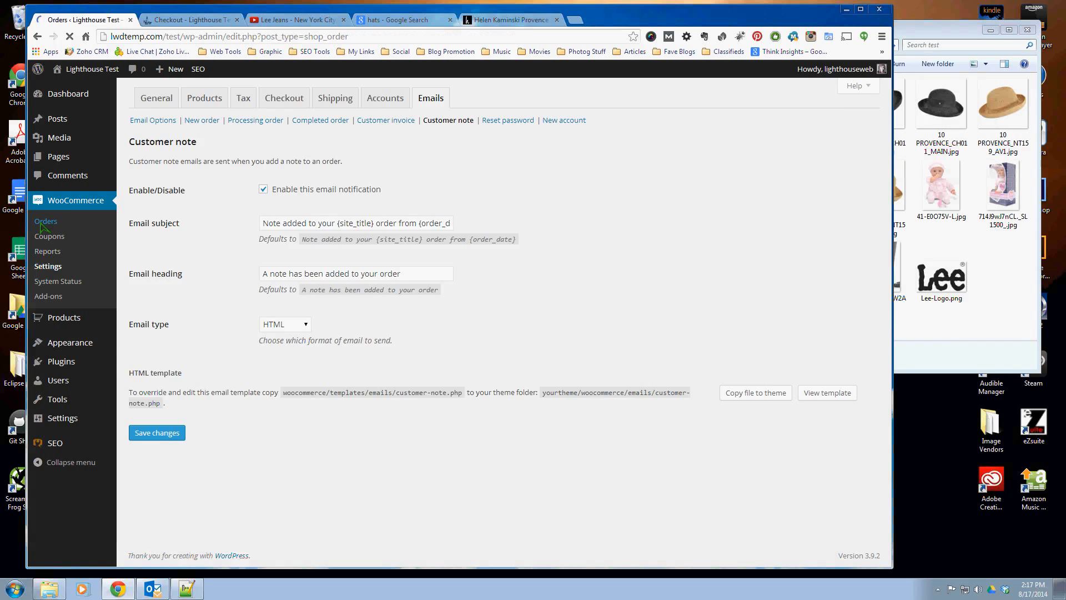
pyautogui.click(195, 178)
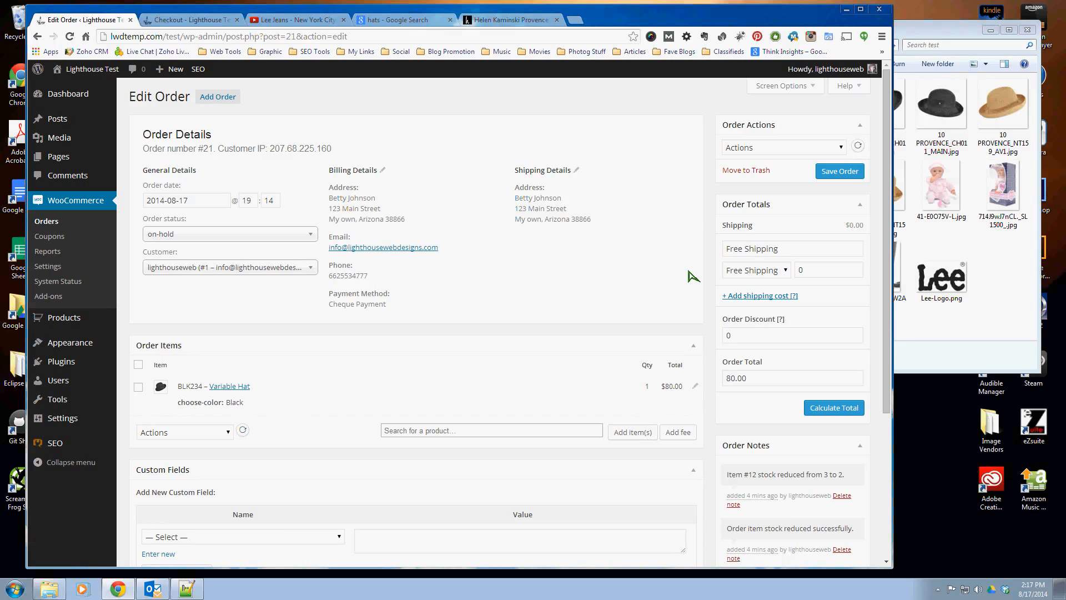
pyautogui.scroll(-3, 693, 276)
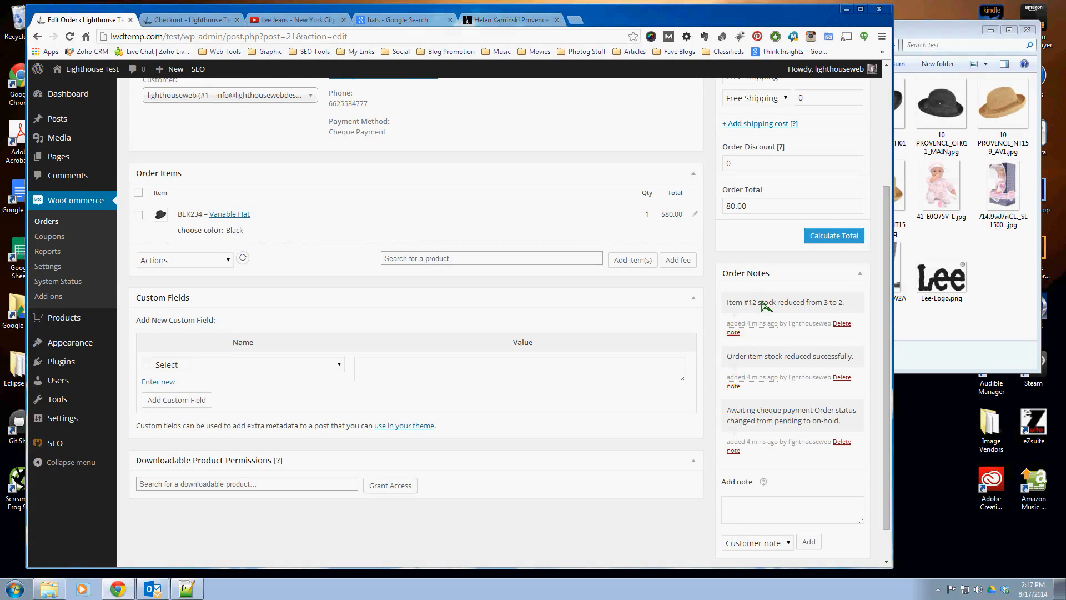
pyautogui.scroll(-2, 762, 304)
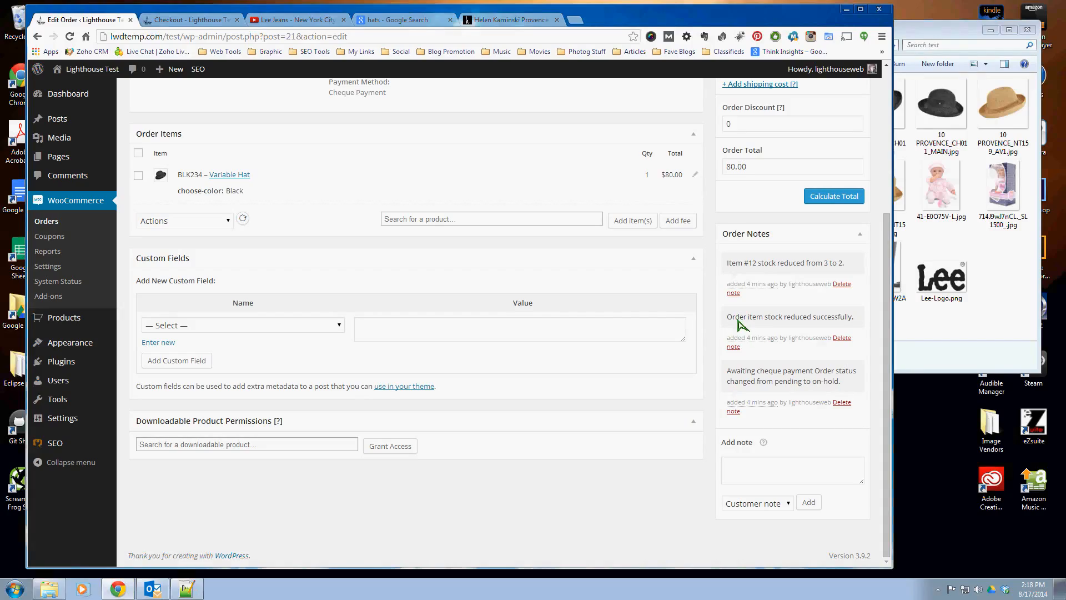
# - Read through the existing order notes, including the stock reduced from 3 to 2
pyautogui.moveTo(737, 320); pyautogui.dragTo(854, 322)
pyautogui.click(854, 321)
pyautogui.moveTo(728, 265); pyautogui.dragTo(838, 267)
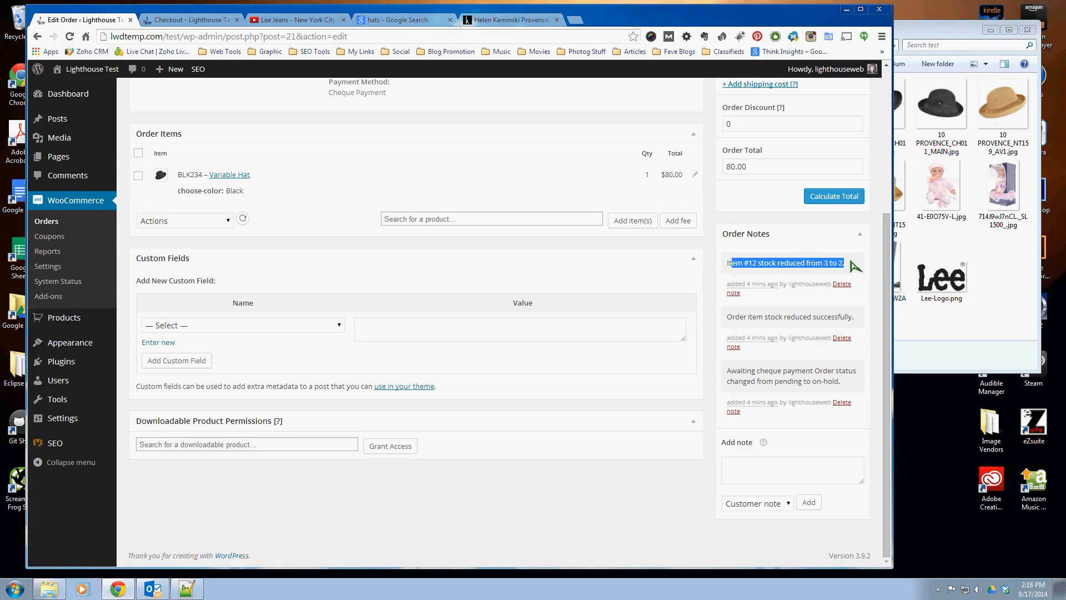
pyautogui.click(847, 267)
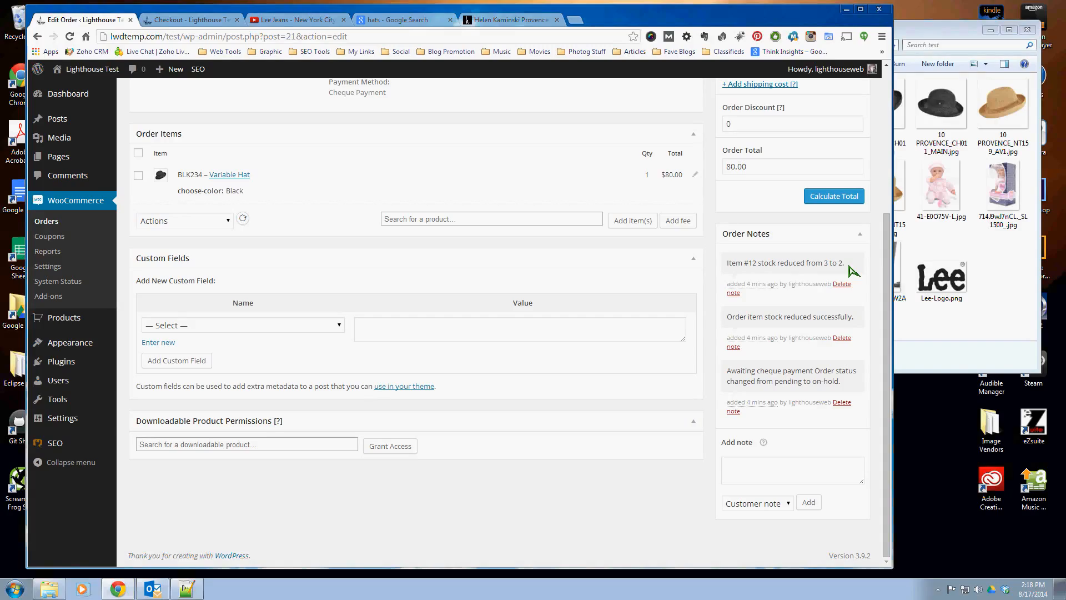
pyautogui.moveTo(849, 269); pyautogui.dragTo(720, 262)
pyautogui.click(722, 264)
pyautogui.scroll(4, 581, 460)
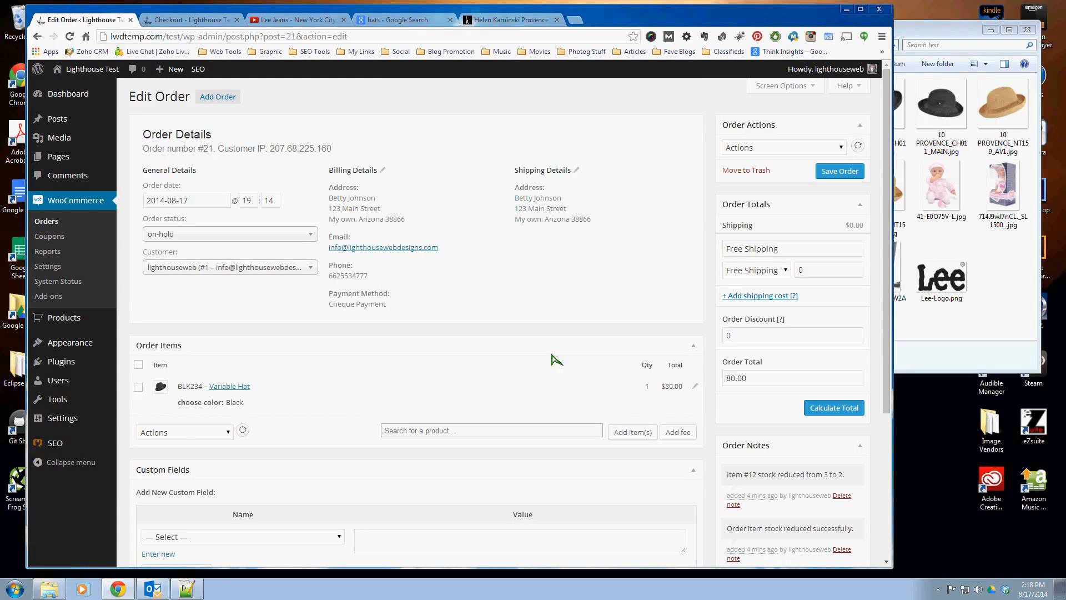
pyautogui.scroll(-3, 555, 360)
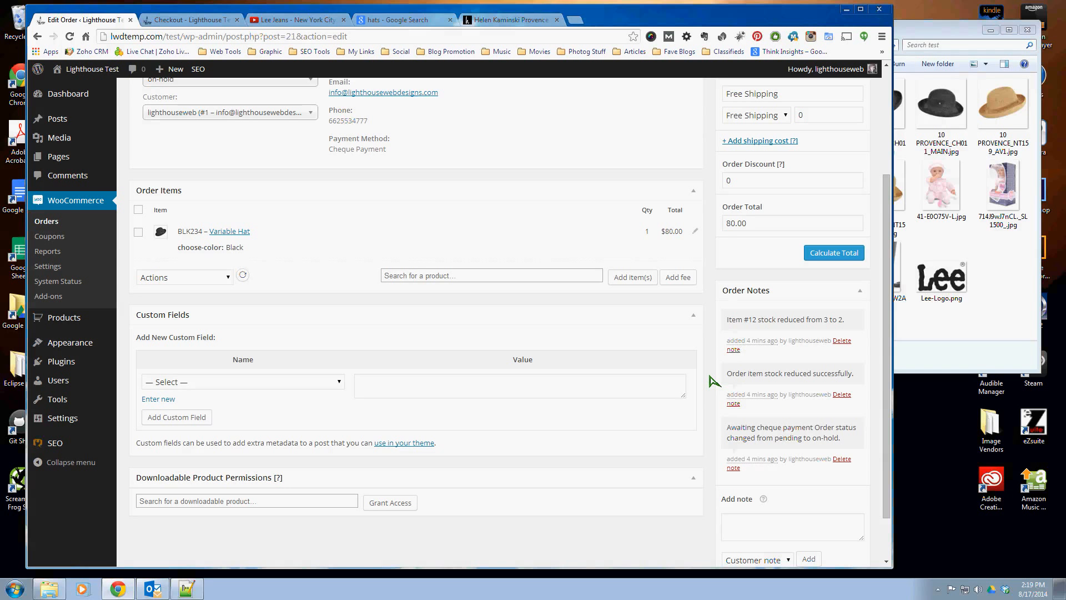
pyautogui.scroll(1, 712, 380)
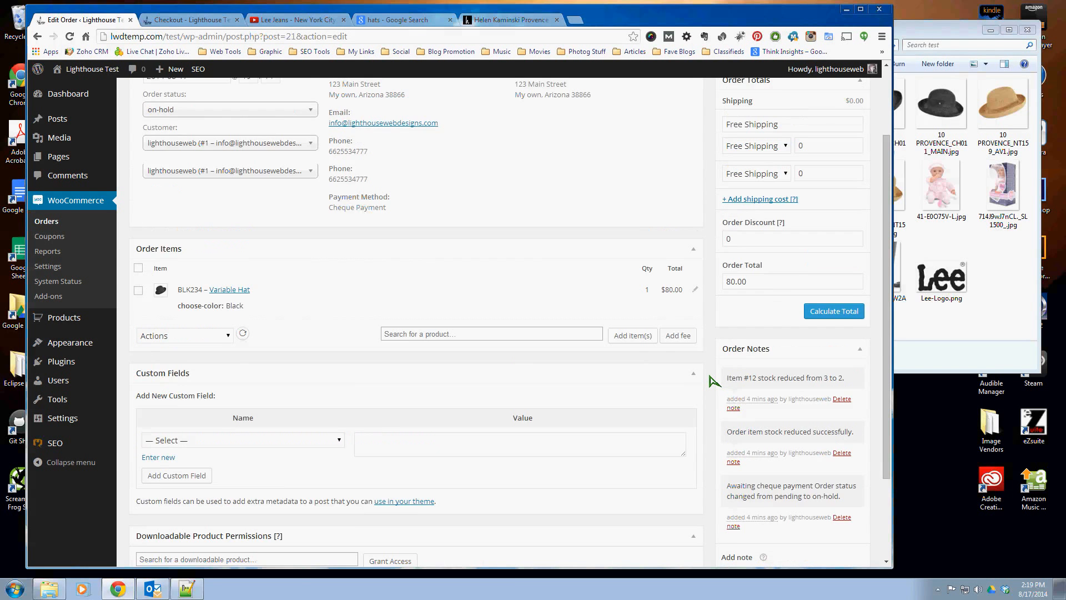
pyautogui.scroll(2, 712, 381)
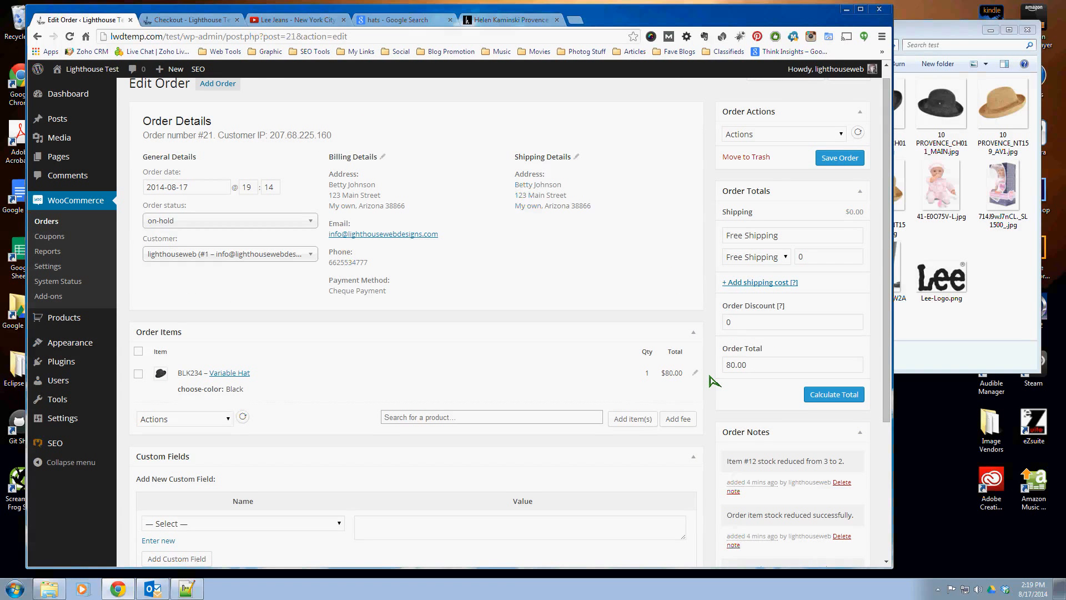
pyautogui.scroll(1, 712, 381)
# - Pick the resend Completed order action, set the status to Completed, and save order #21
pyautogui.click(747, 147)
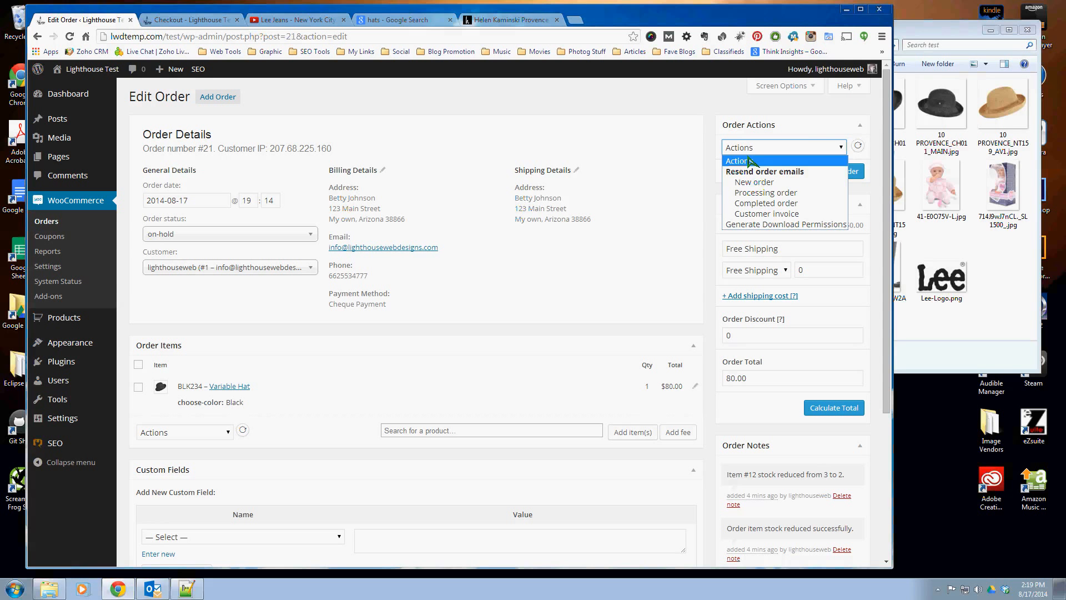
pyautogui.click(756, 204)
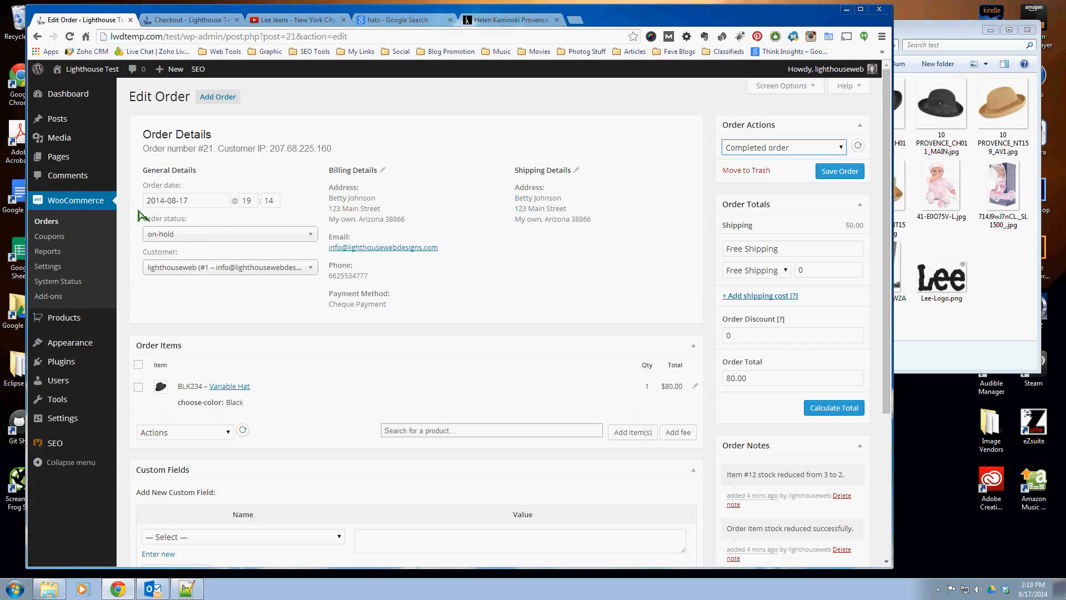
pyautogui.click(192, 237)
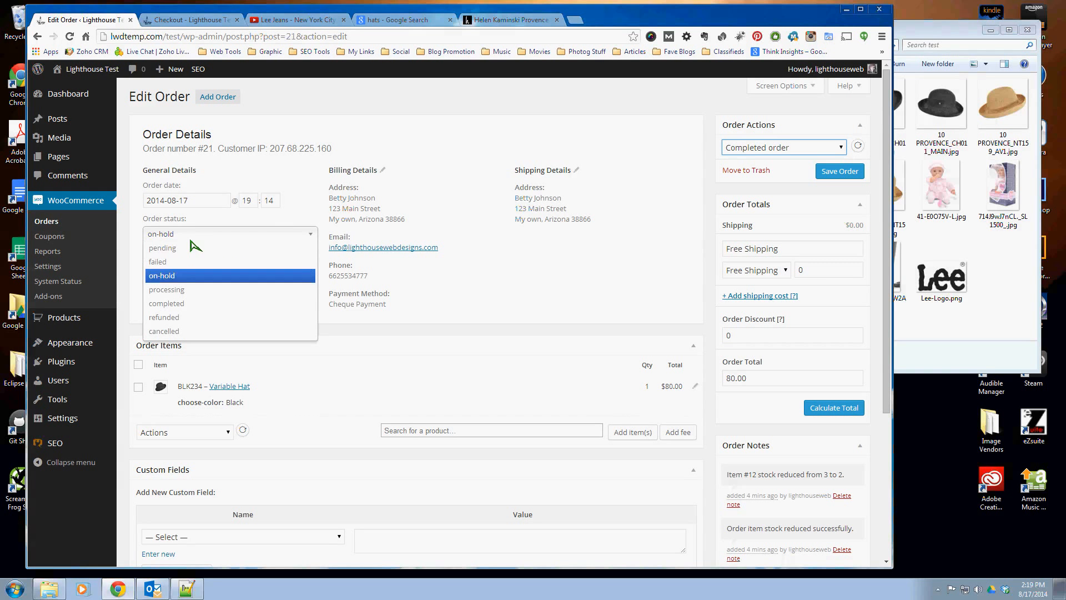
pyautogui.click(182, 303)
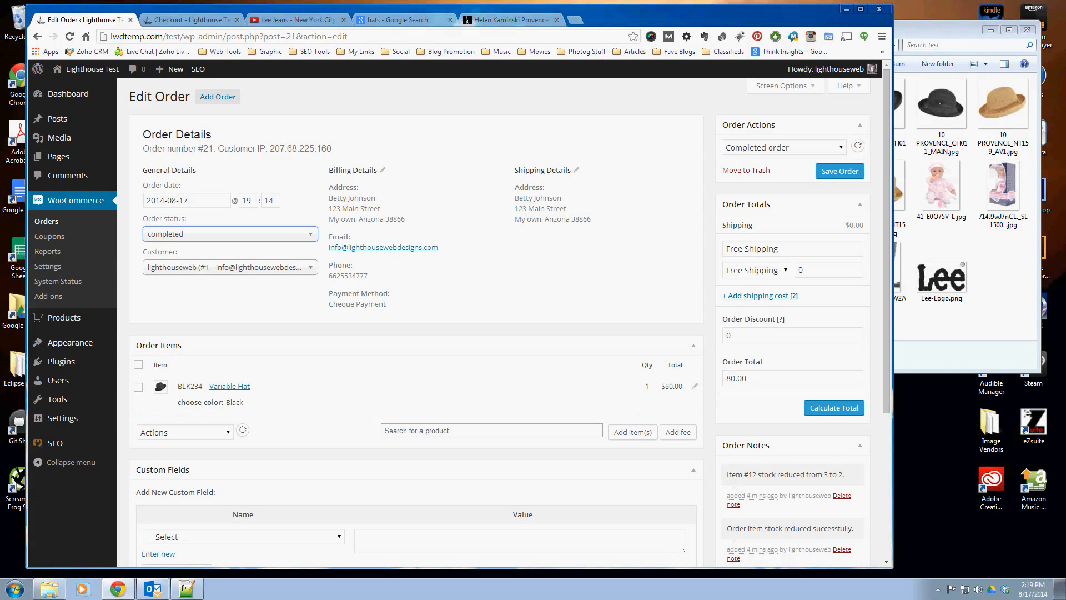
pyautogui.click(825, 174)
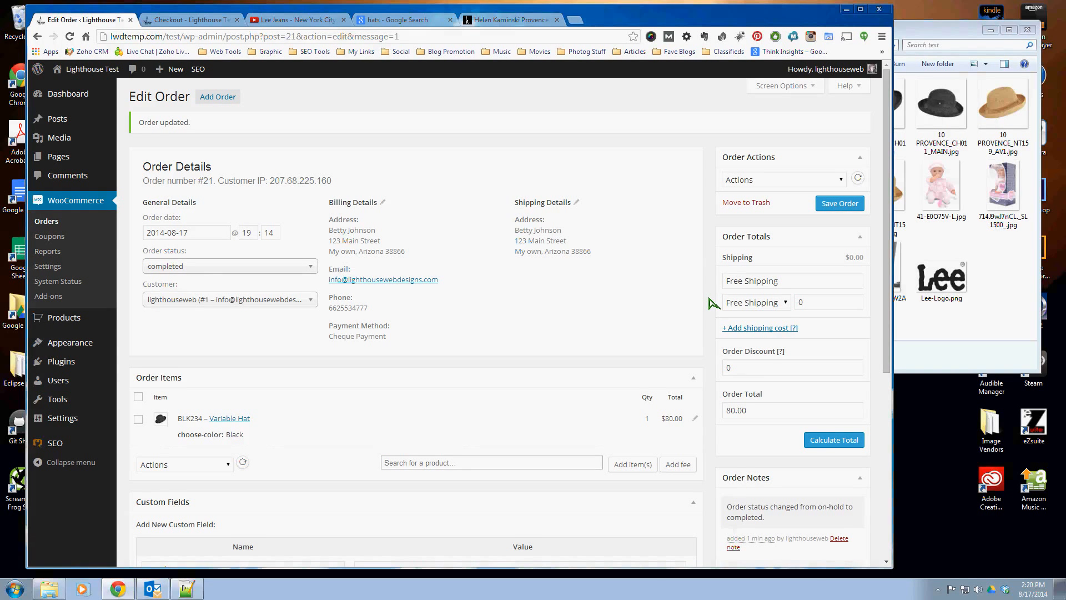
# - Add a customer note 'Good News! Your order is on it's way.' with the tracking number
pyautogui.scroll(-4, 699, 288)
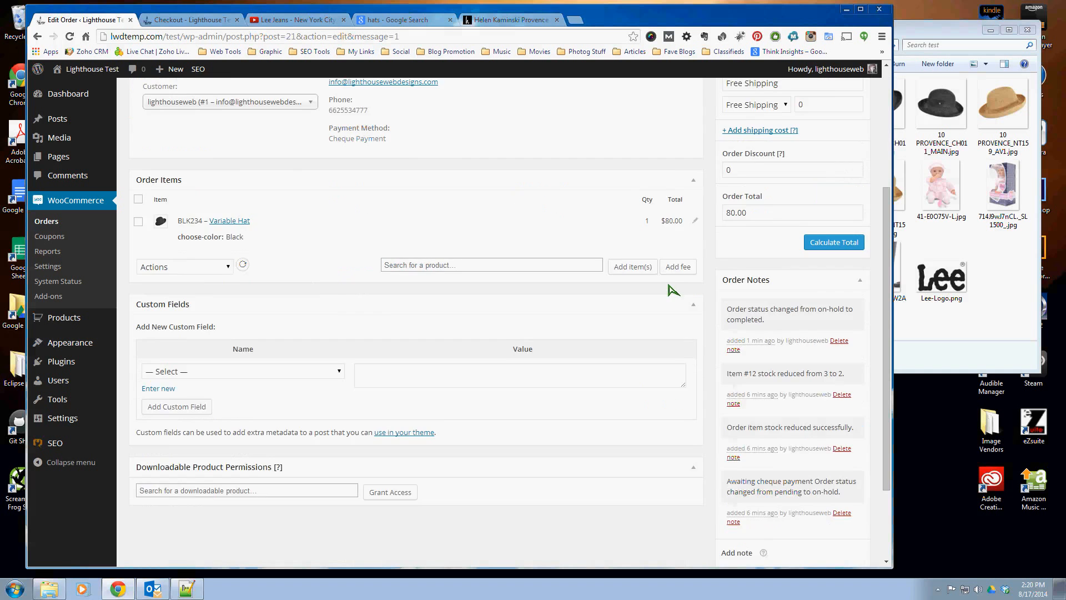
pyautogui.scroll(-2, 673, 289)
pyautogui.click(769, 470)
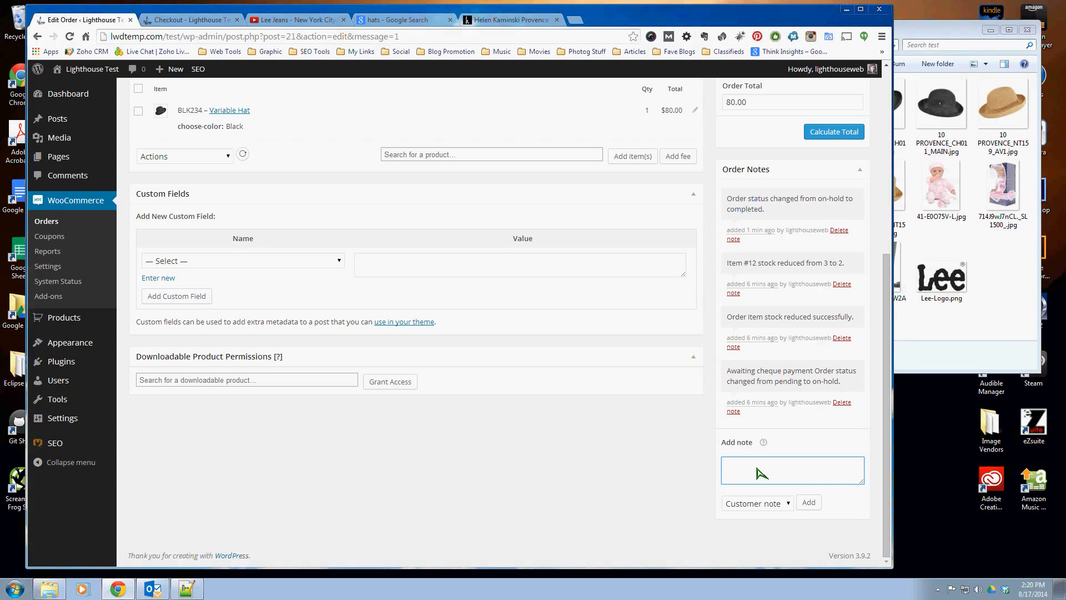
pyautogui.write('Good News')
pyautogui.write('! Your')
pyautogui.write(' order is on ')
pyautogui.write("it'")
pyautogui.write('s way.')
pyautogui.write(' You')
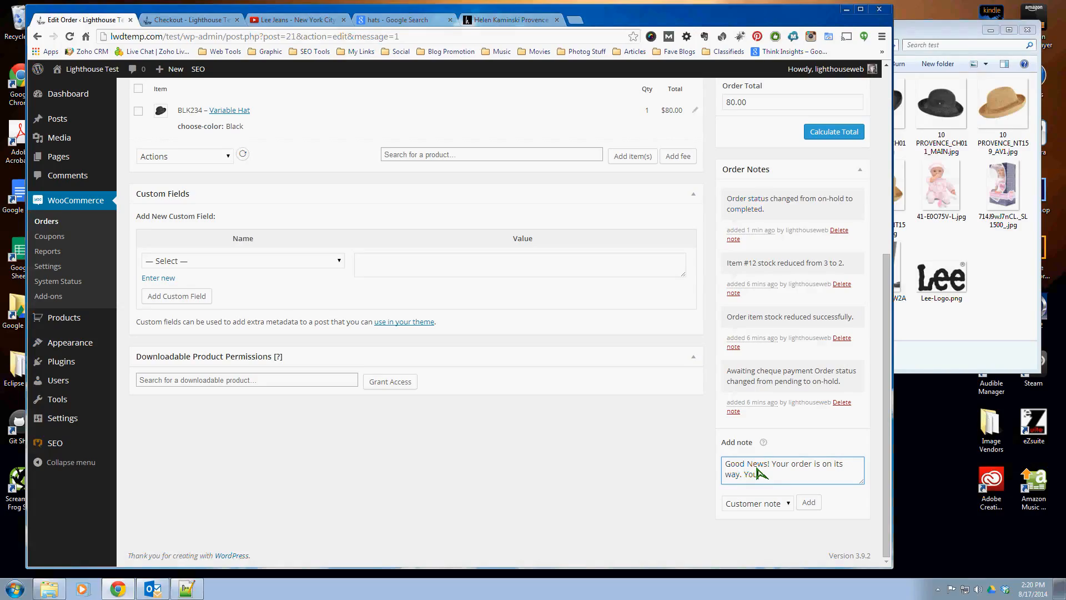
pyautogui.write('r tracking number is 1Z56564654')
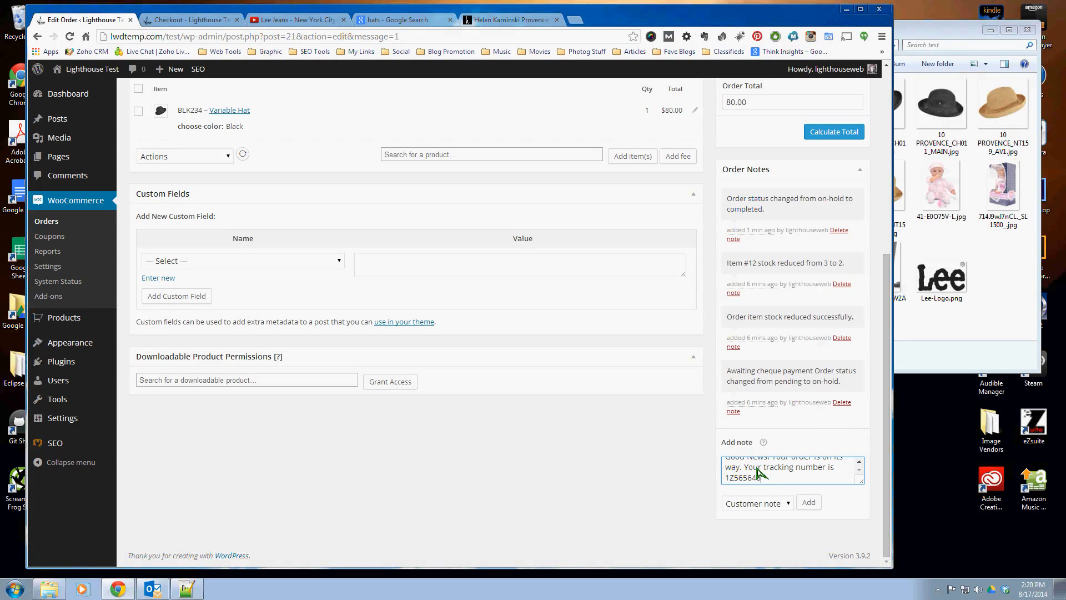
pyautogui.write('64646')
pyautogui.click(808, 502)
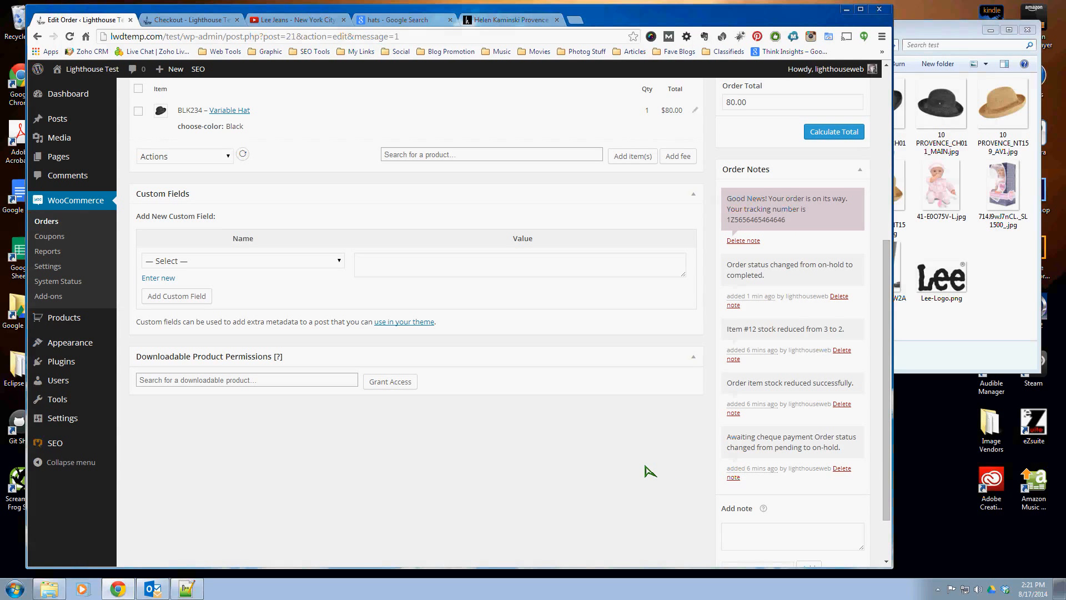
# - Save order #21 with the new note and switch over to Outlook
pyautogui.scroll(4, 647, 469)
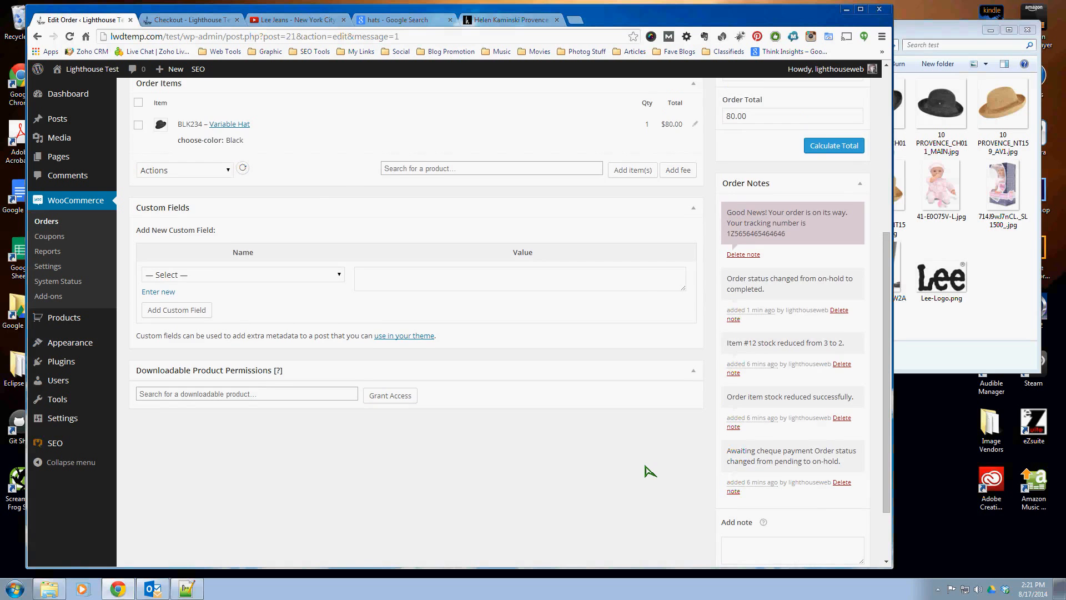
pyautogui.click(840, 118)
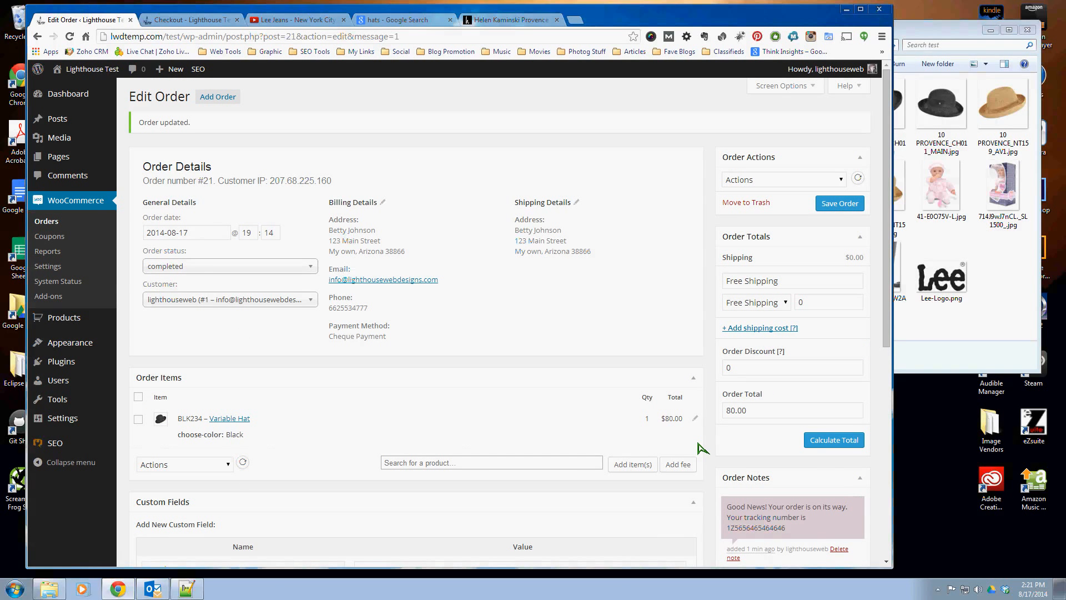
pyautogui.scroll(-3, 702, 446)
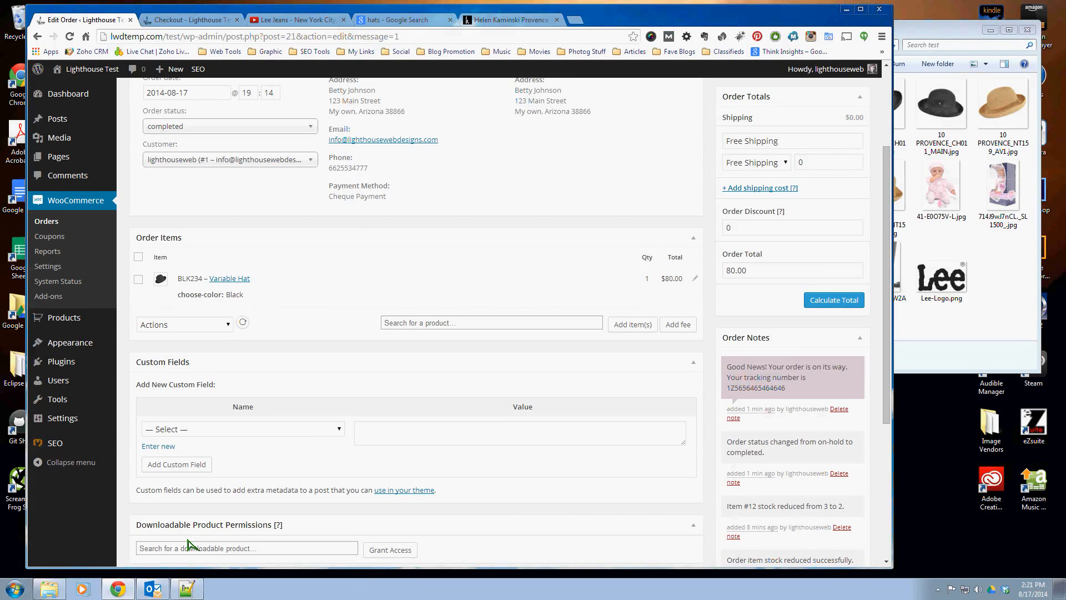
pyautogui.click(156, 592)
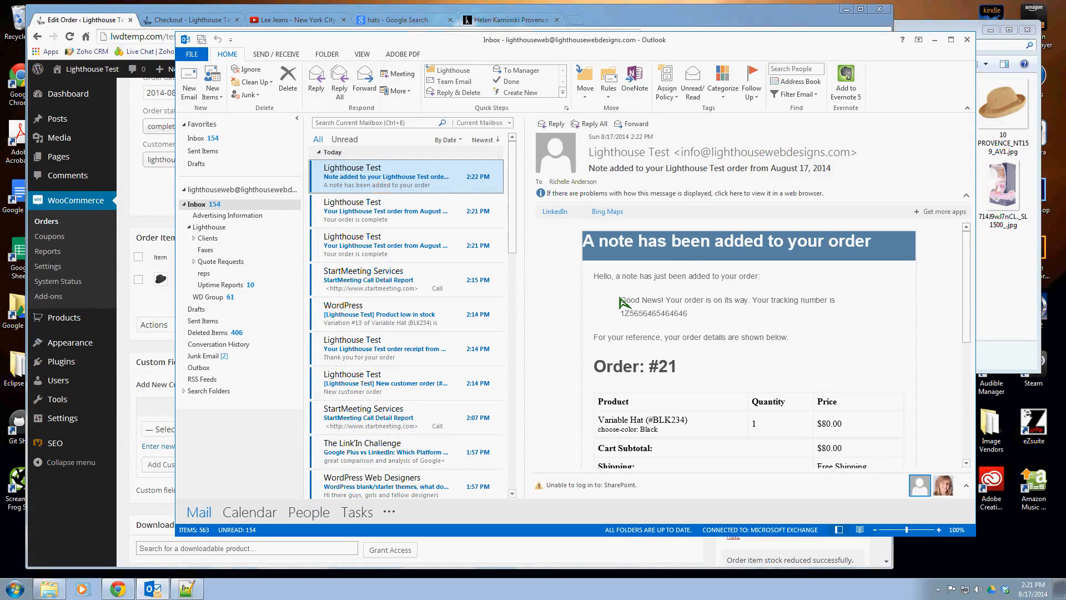
# - Read the order #21 note email showing the tracking number, then minimize Outlook
pyautogui.moveTo(620, 300); pyautogui.dragTo(736, 324)
pyautogui.click(735, 325)
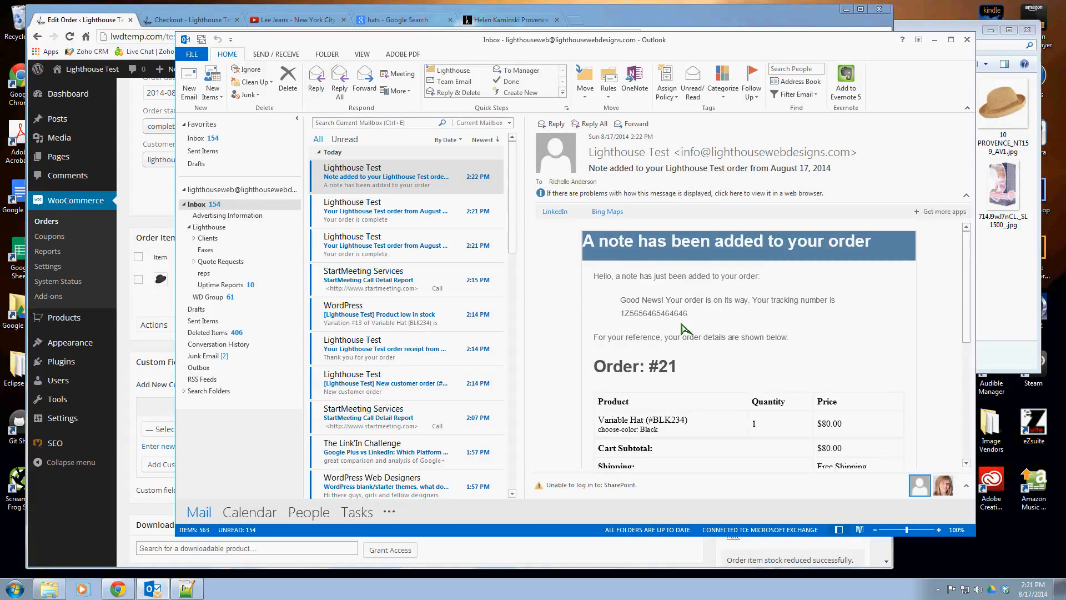
pyautogui.scroll(-3, 682, 327)
pyautogui.scroll(-5, 684, 328)
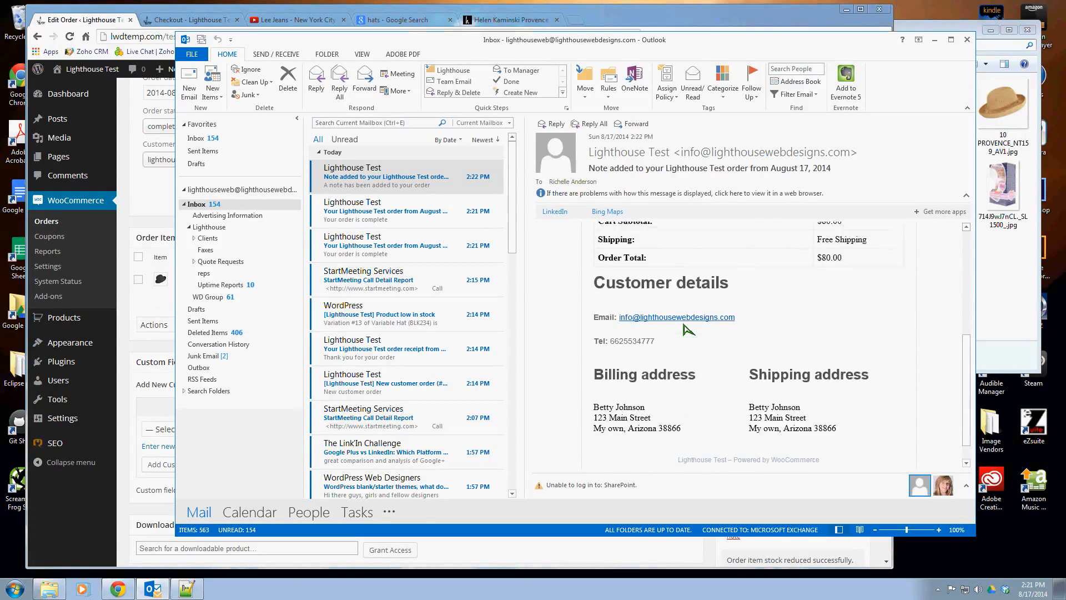
pyautogui.scroll(8, 689, 329)
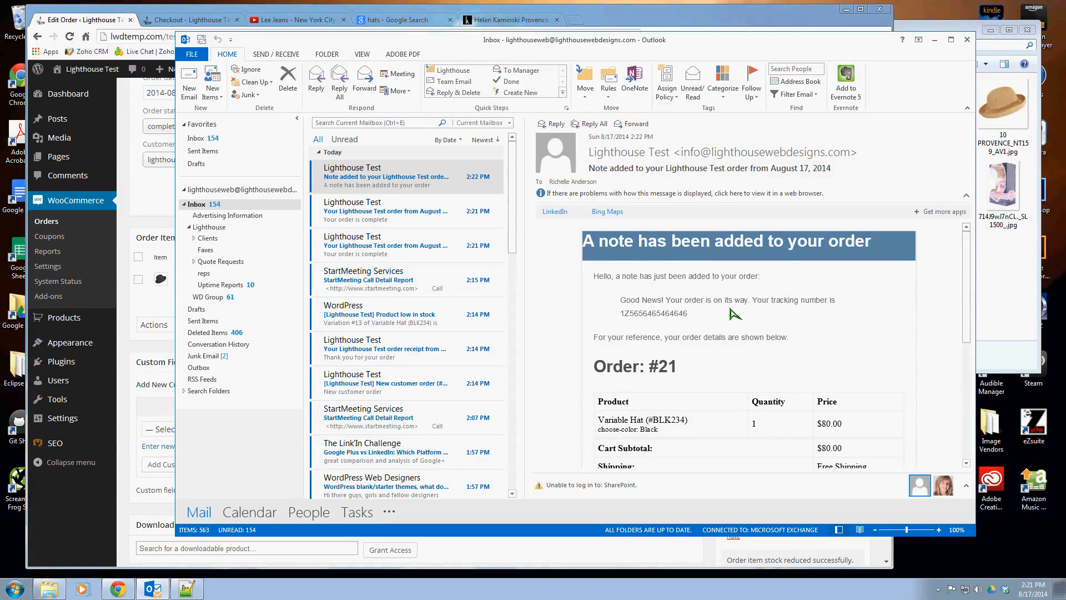
pyautogui.scroll(-8, 734, 314)
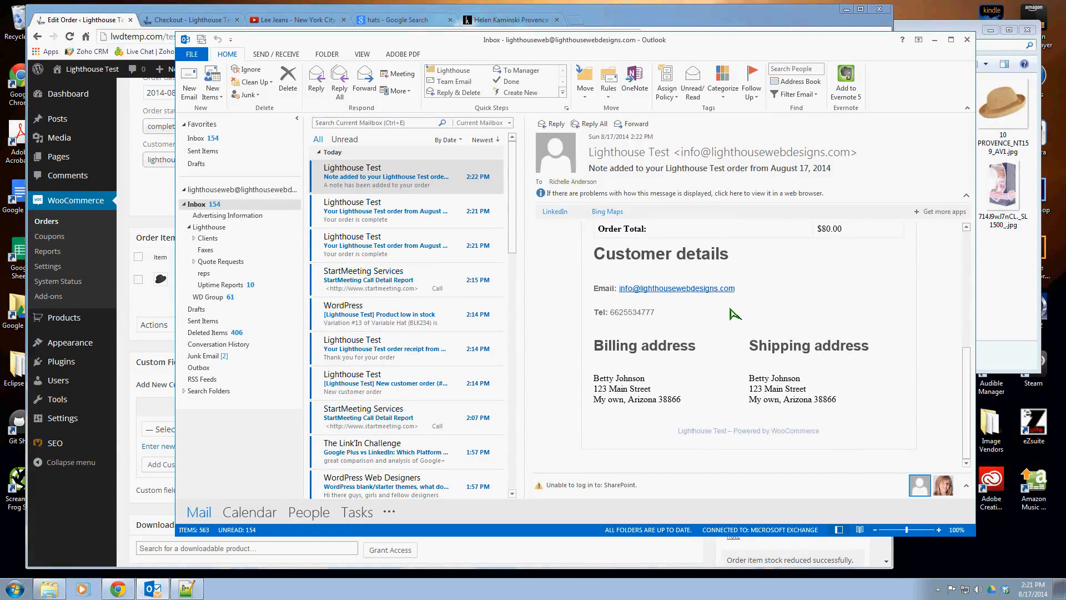
pyautogui.scroll(8, 734, 314)
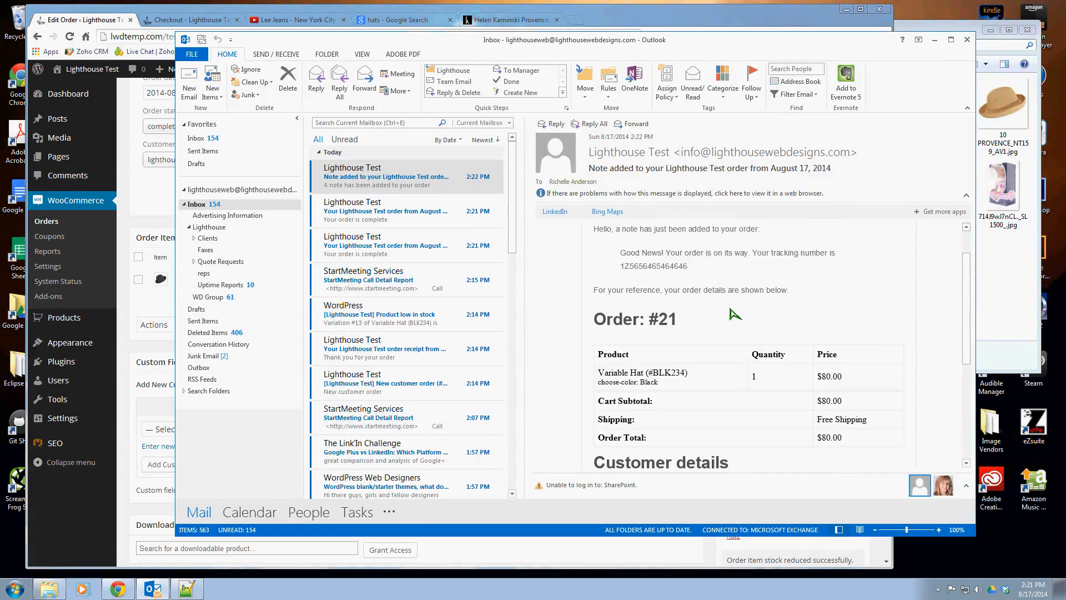
pyautogui.click(936, 40)
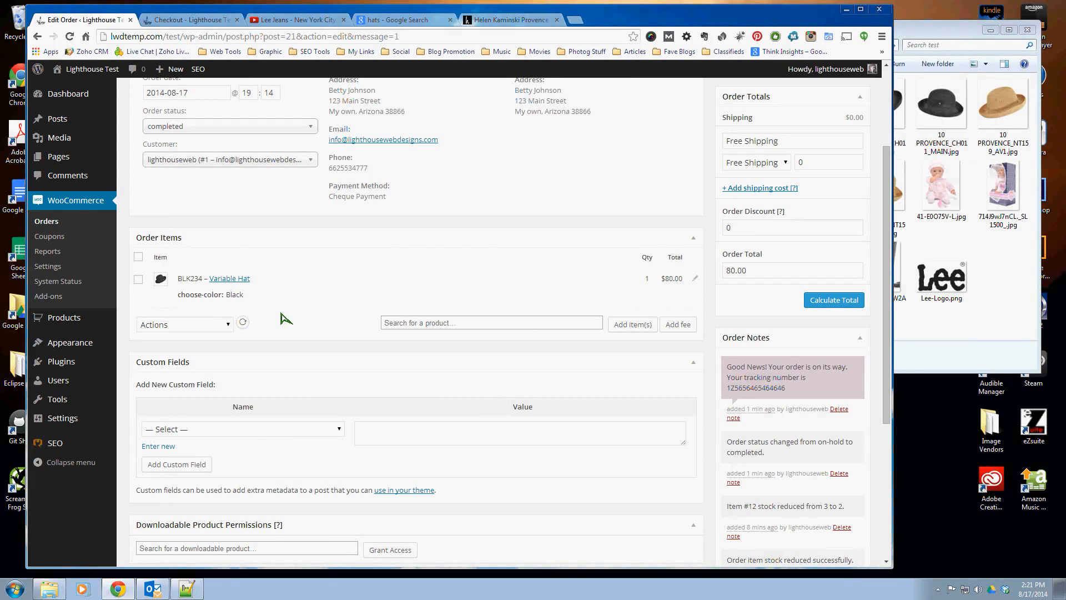
pyautogui.scroll(3, 283, 443)
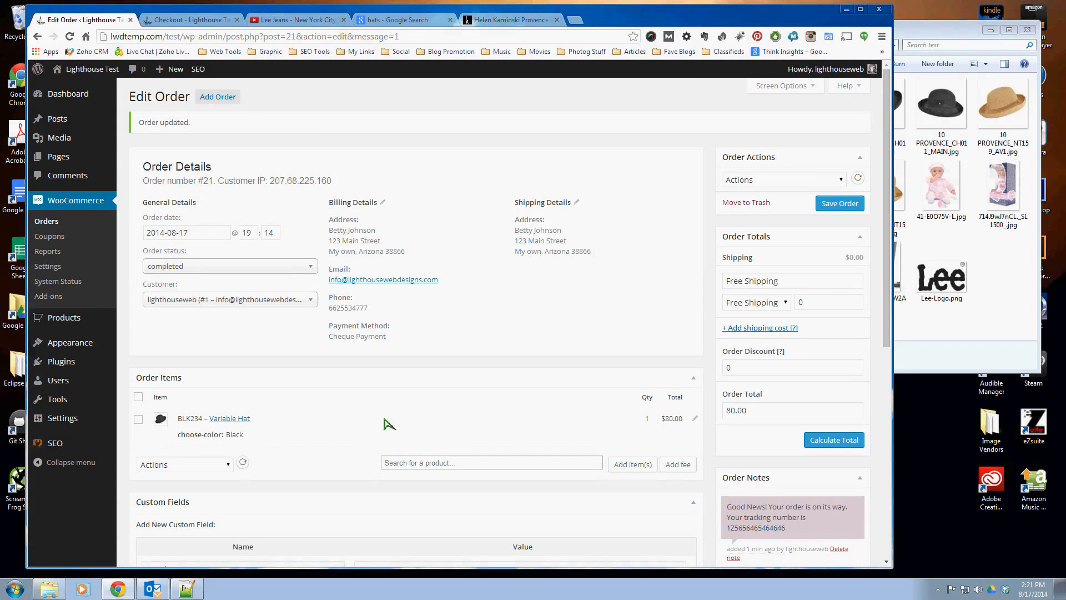
pyautogui.tripleClick(339, 236)
pyautogui.click(508, 229)
pyautogui.moveTo(368, 309); pyautogui.dragTo(417, 327)
pyautogui.click(418, 326)
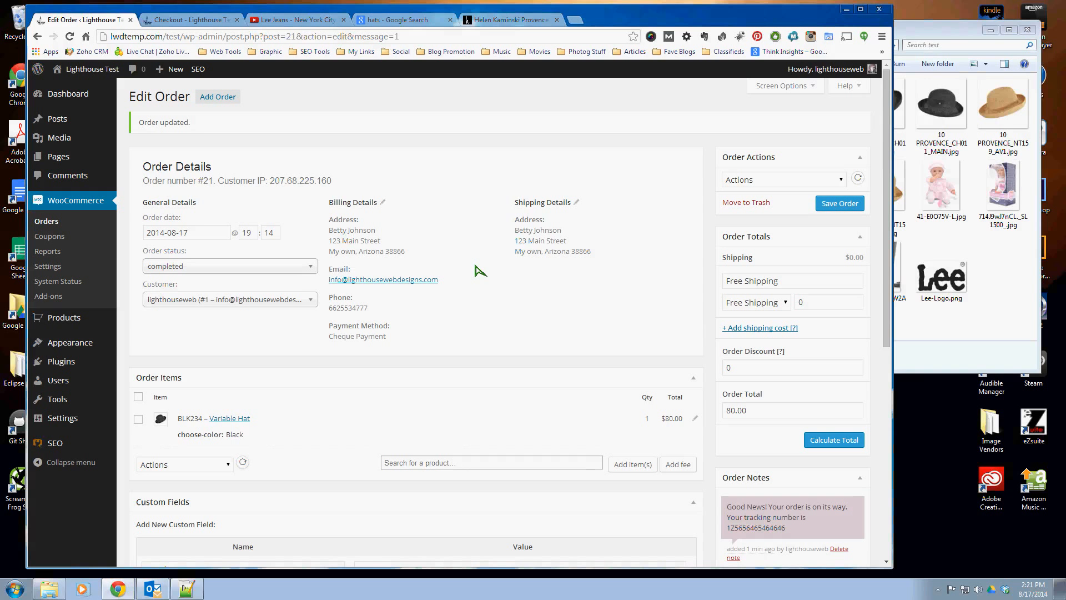